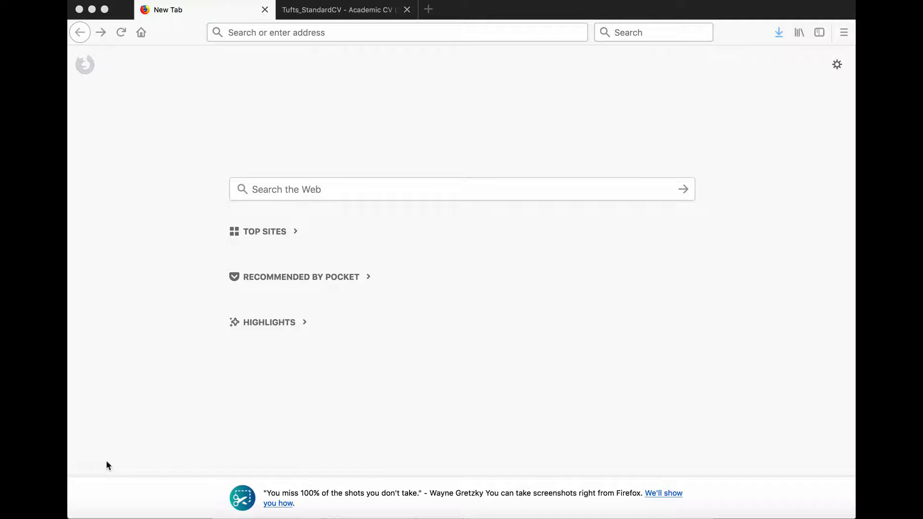
# Open faculty.tufts.edu in the browser
pyautogui.write('faculty.t')
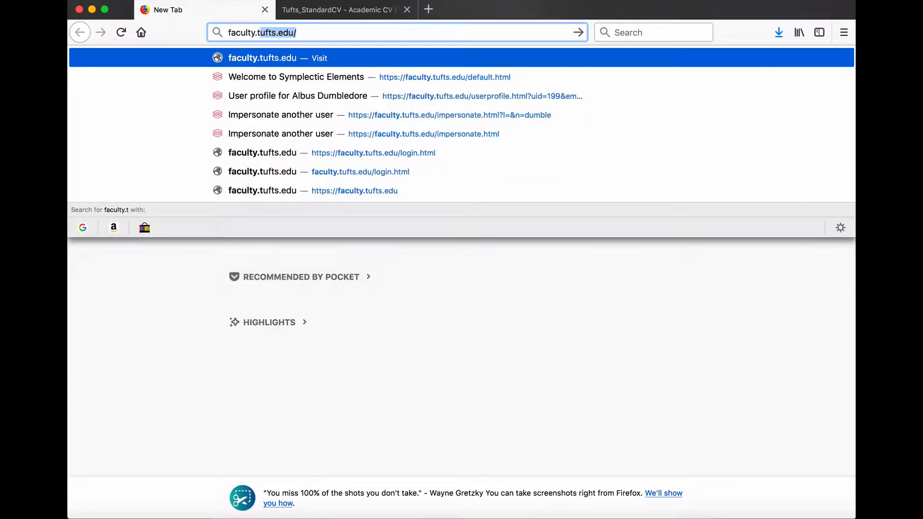
pyautogui.write('ufts.edu')
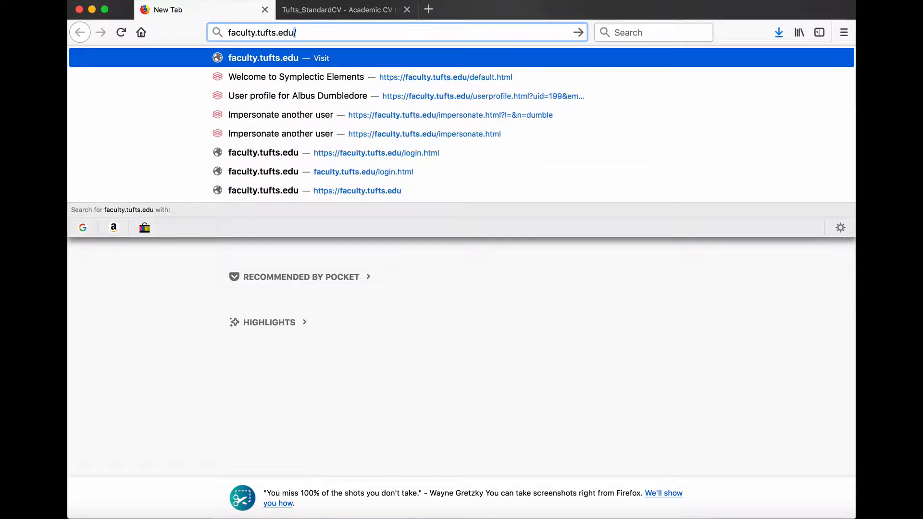
pyautogui.press('Return')
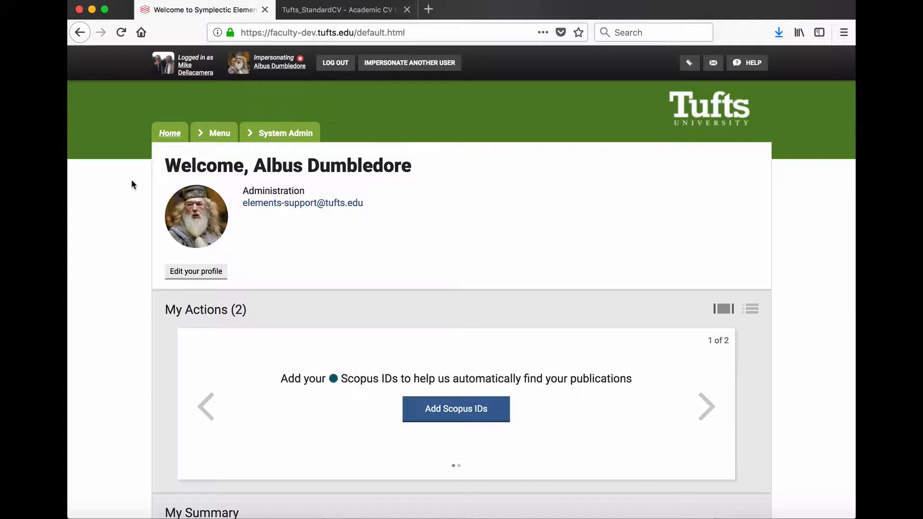
# Open the profile in edit mode, upload a new profile picture, adjust its square crop area and save it
pyautogui.click(187, 272)
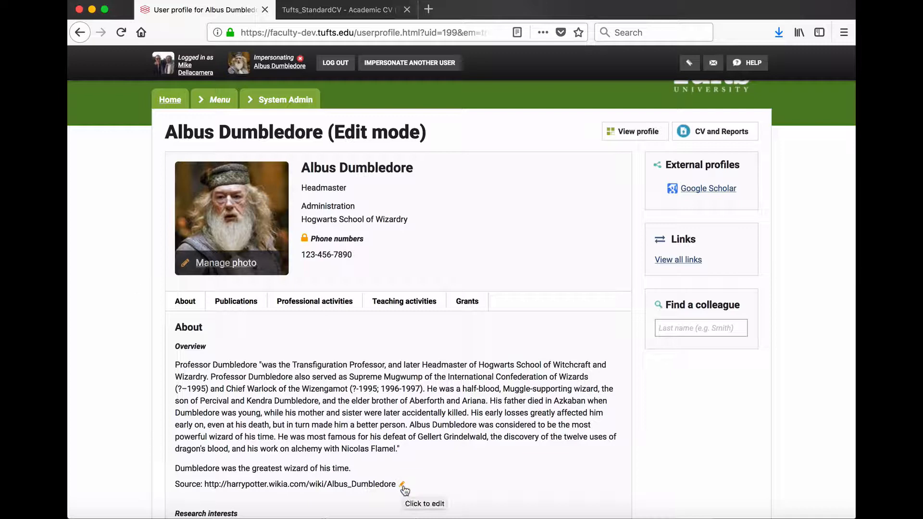
pyautogui.moveTo(304, 237)
pyautogui.click(209, 263)
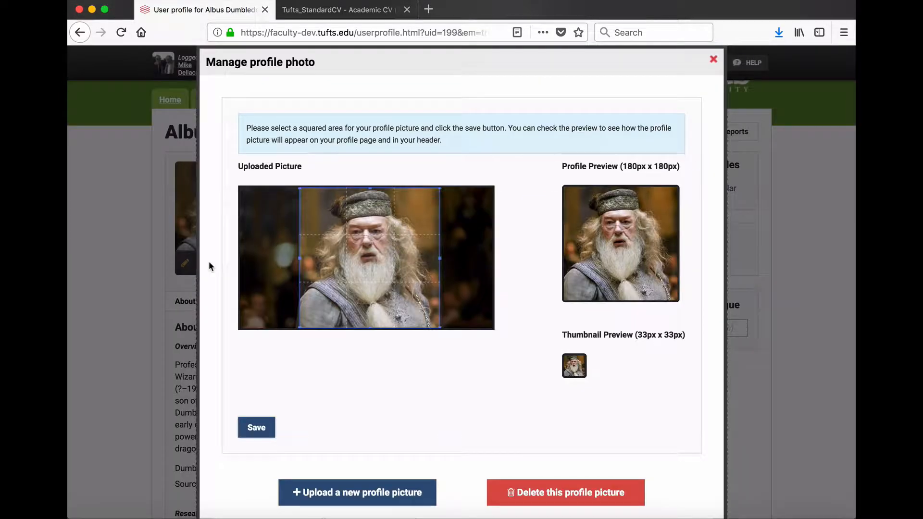
pyautogui.click(356, 491)
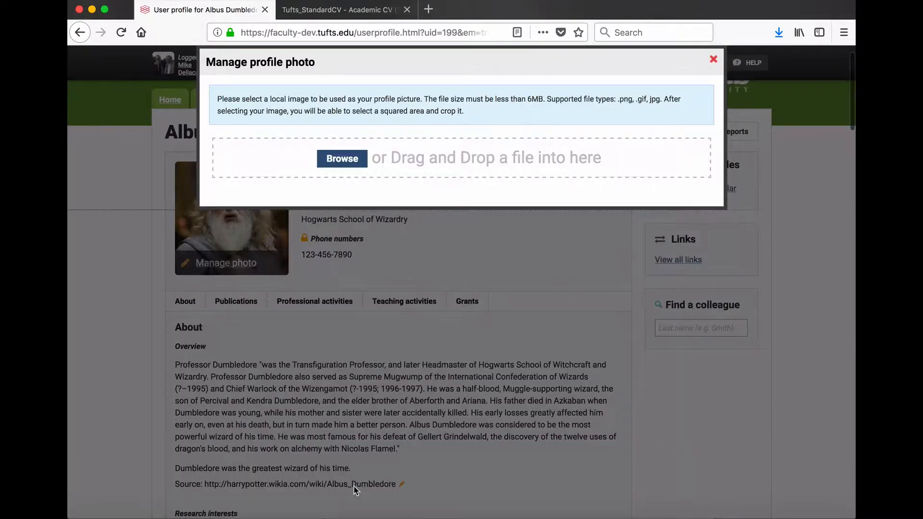
pyautogui.click(341, 161)
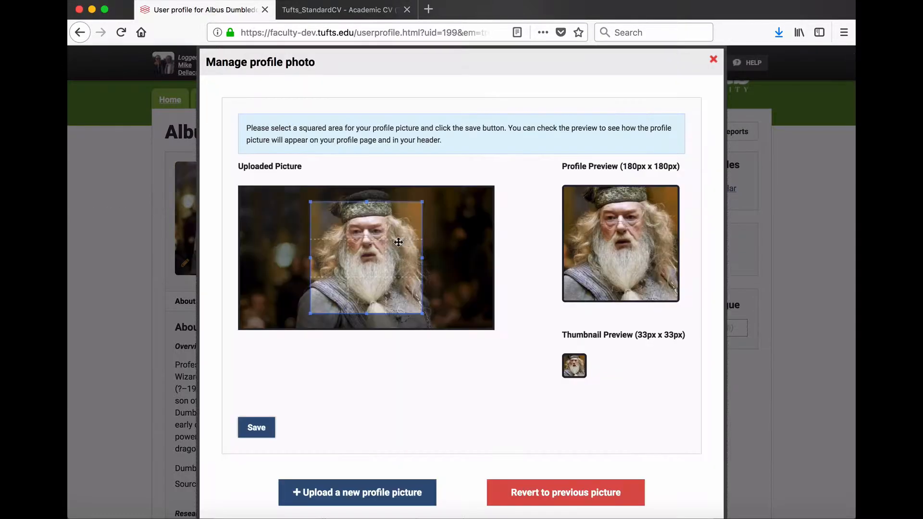
pyautogui.moveTo(398, 243); pyautogui.dragTo(386, 229)
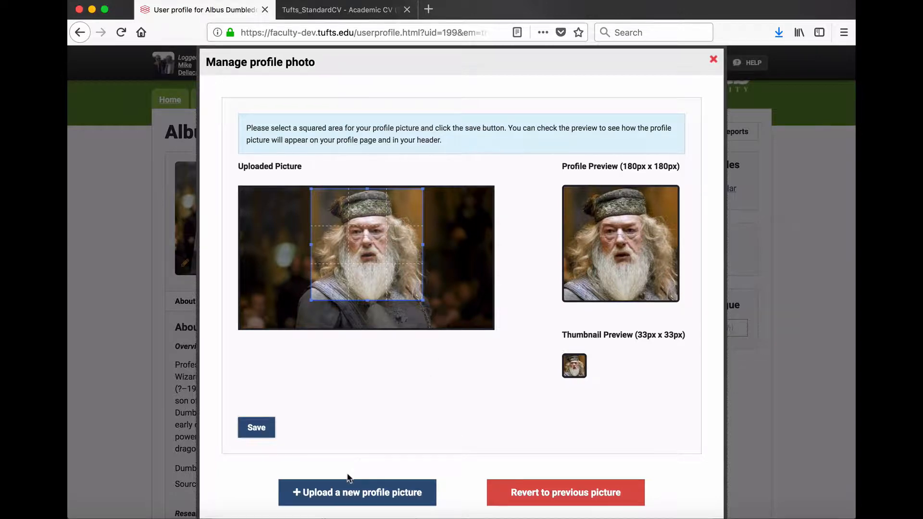
pyautogui.click(256, 425)
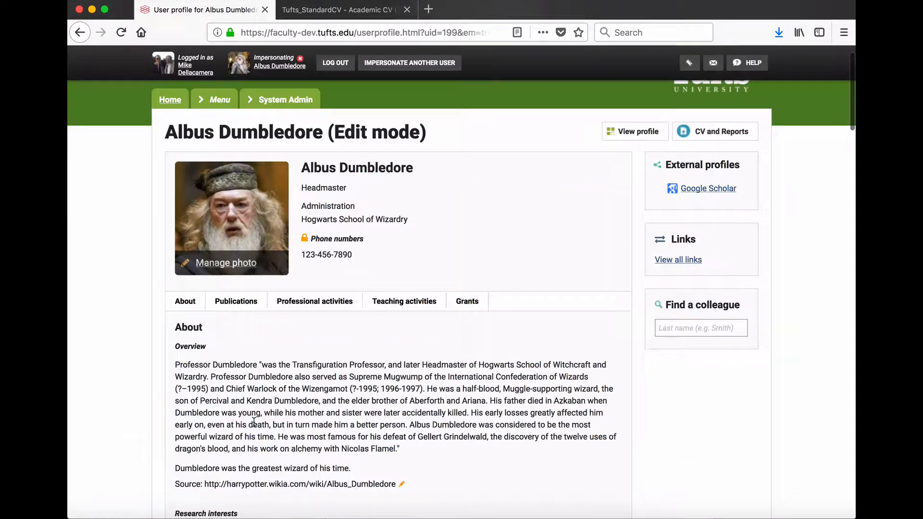
# Edit the overview so the last sentence reads 'Dumbledore was perhaps the greatest wizard of his time.' and save it
pyautogui.click(326, 441)
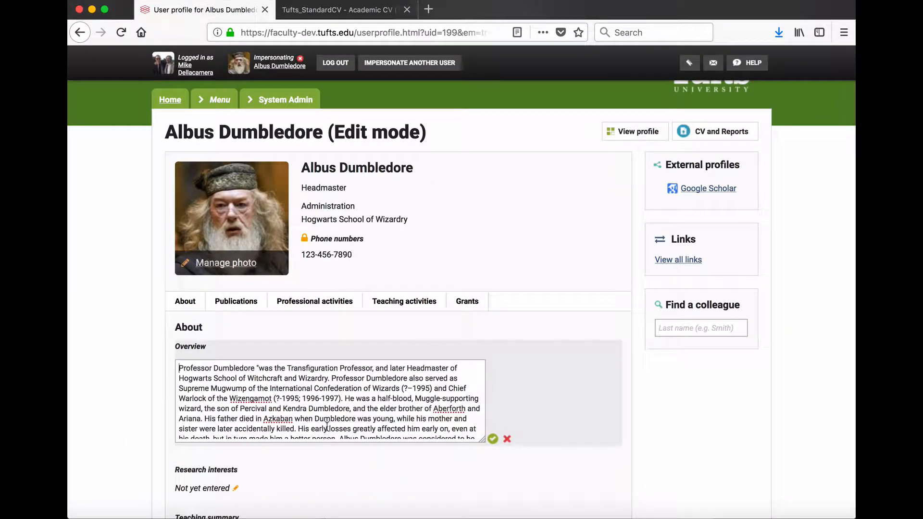
pyautogui.scroll(-3, 326, 427)
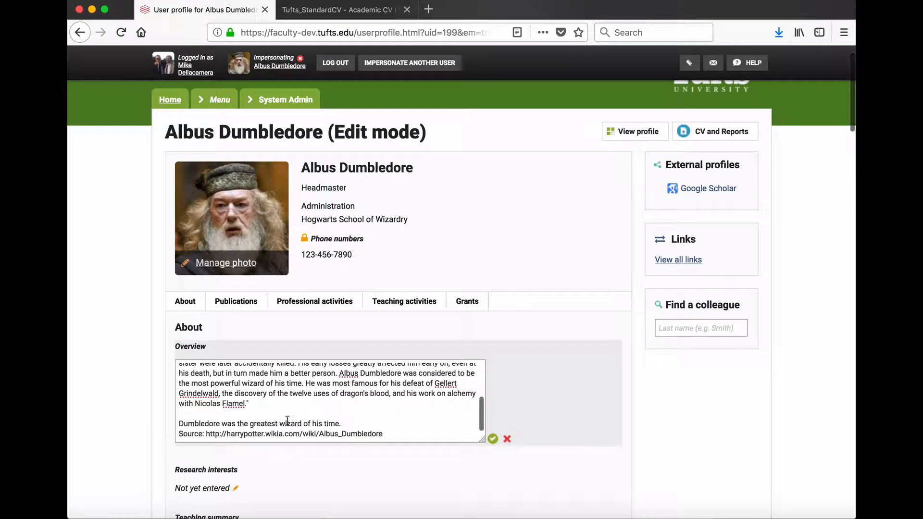
pyautogui.click(237, 422)
pyautogui.write('perha')
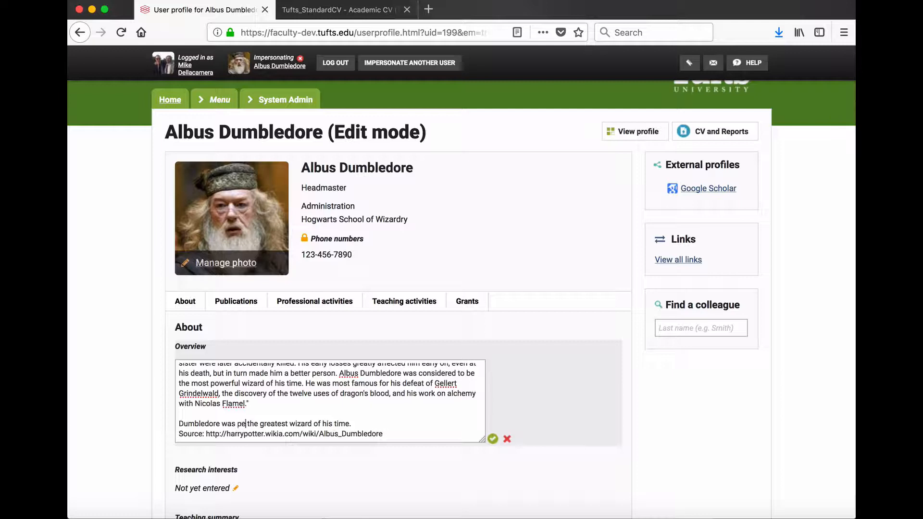
pyautogui.write('ps')
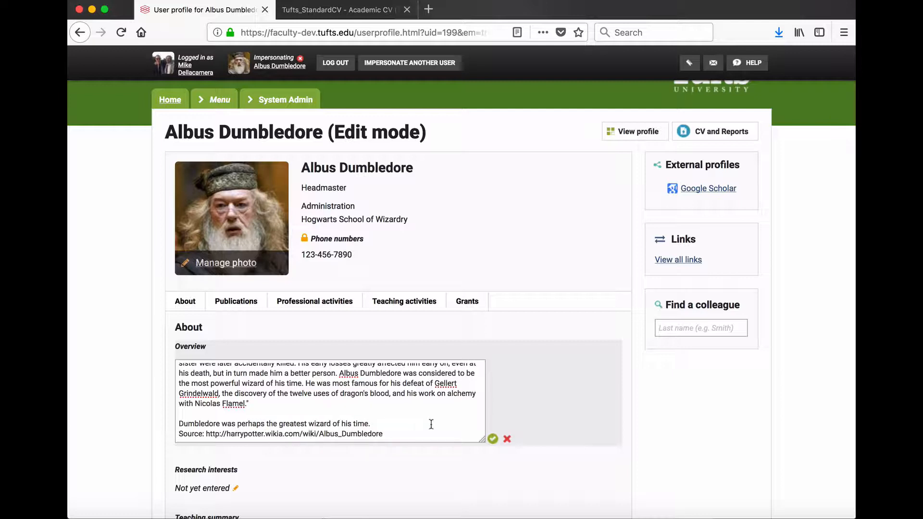
pyautogui.click(492, 439)
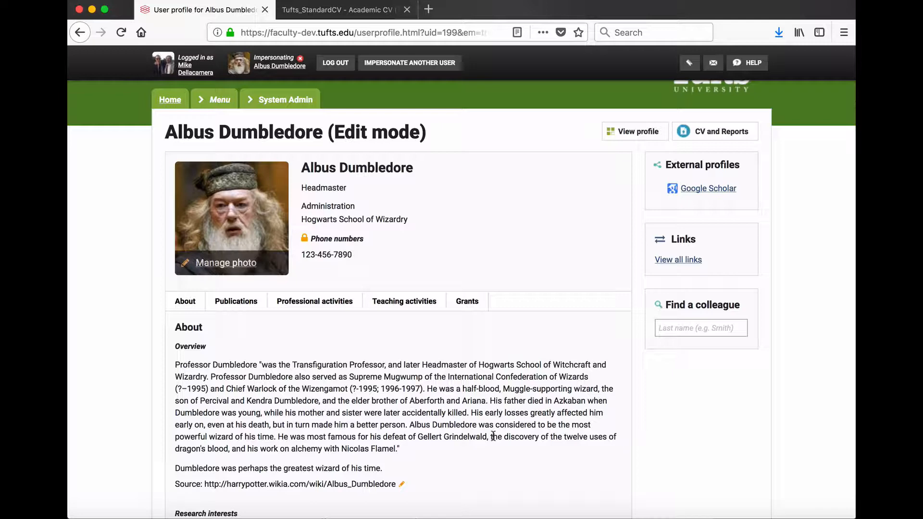
# Update Fields of Research: add 010105 and 010106, remove 030701 Quantum Chemistry, 0101 Pure Mathematics and 01 Mathematical Sciences, then save
pyautogui.scroll(-5, 493, 436)
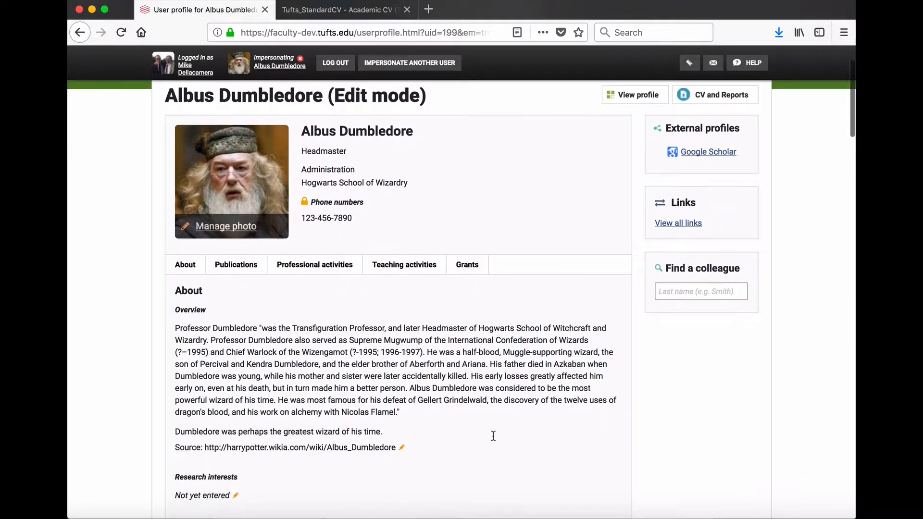
pyautogui.scroll(-1, 493, 435)
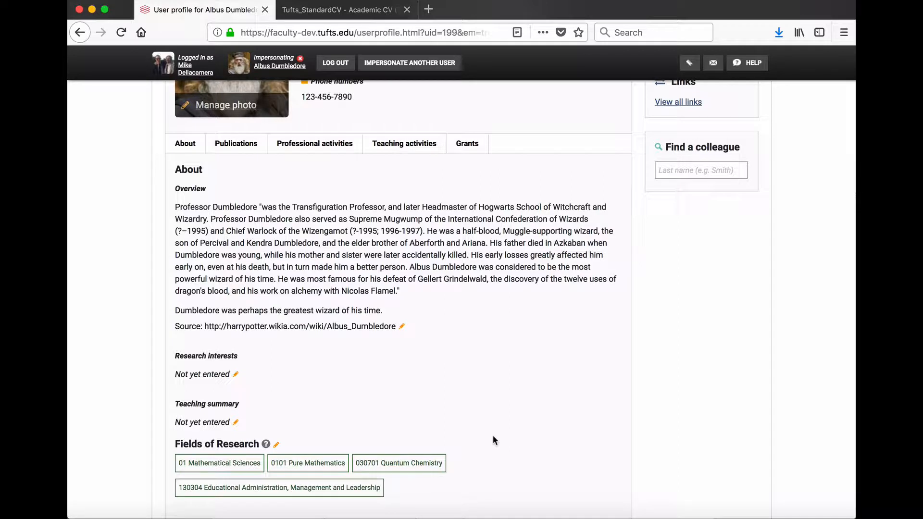
pyautogui.click(275, 444)
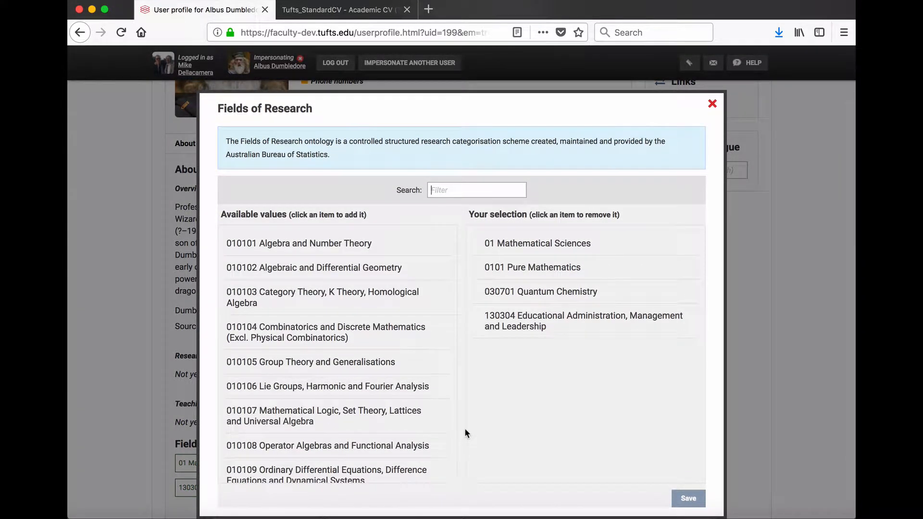
pyautogui.click(372, 364)
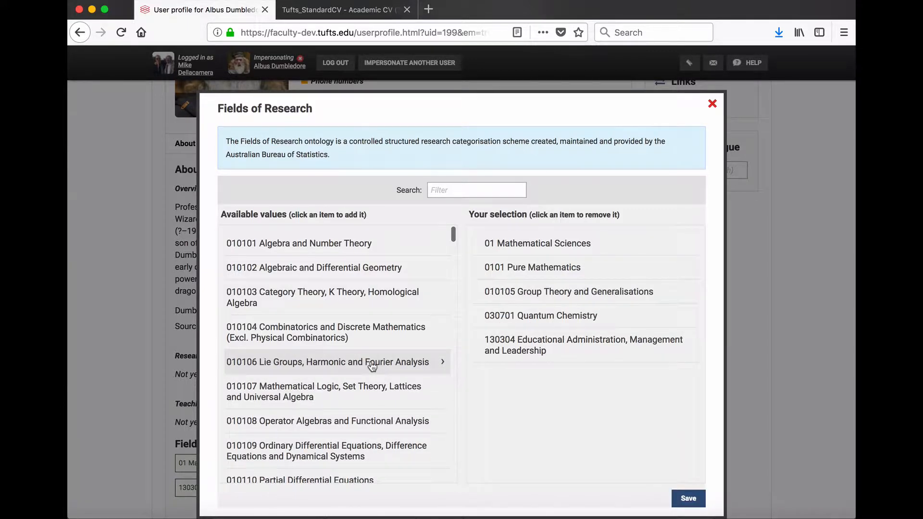
pyautogui.click(373, 364)
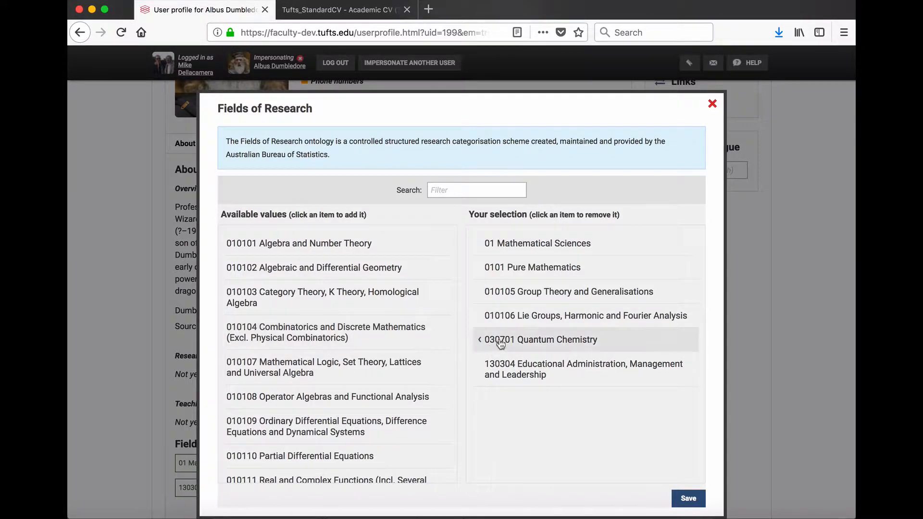
pyautogui.click(548, 339)
pyautogui.click(531, 276)
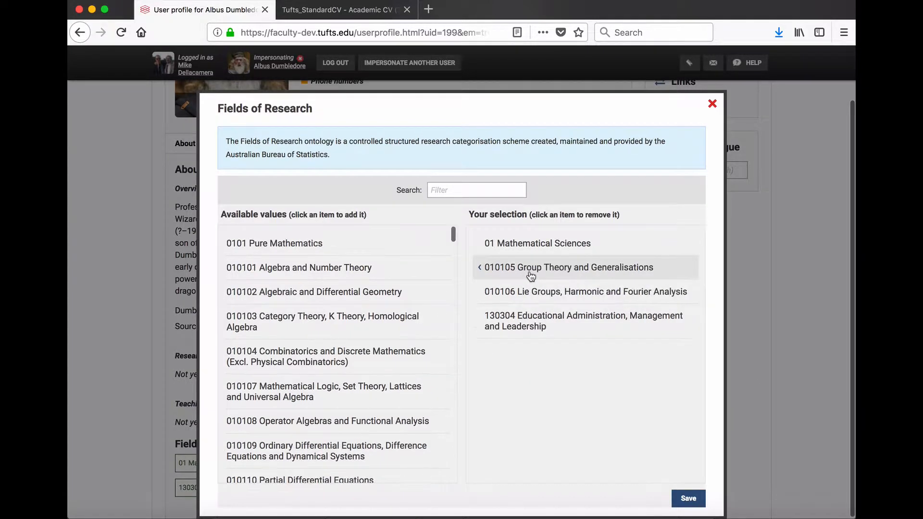
pyautogui.click(528, 249)
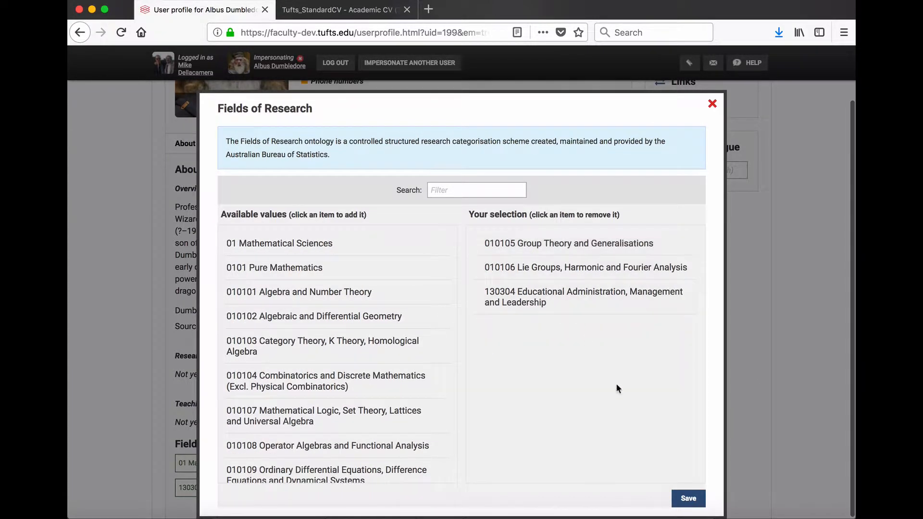
pyautogui.click(679, 495)
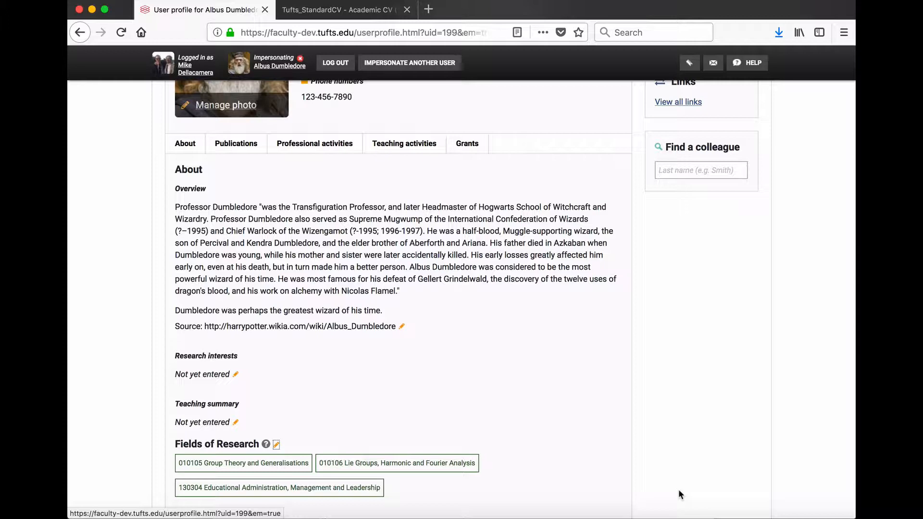
# Start a new academic appointment with position Professor, institution Tufts University, department Potions and city Medford
pyautogui.scroll(-5, 679, 490)
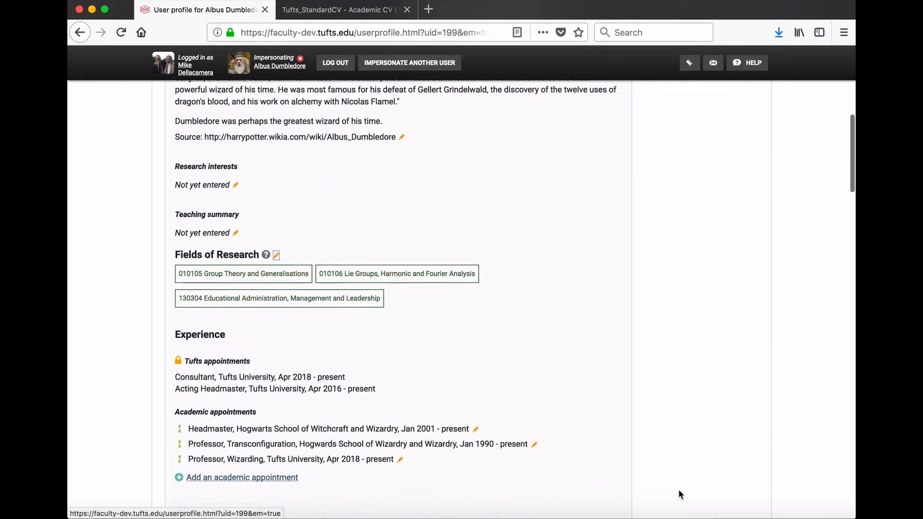
pyautogui.scroll(-5, 679, 490)
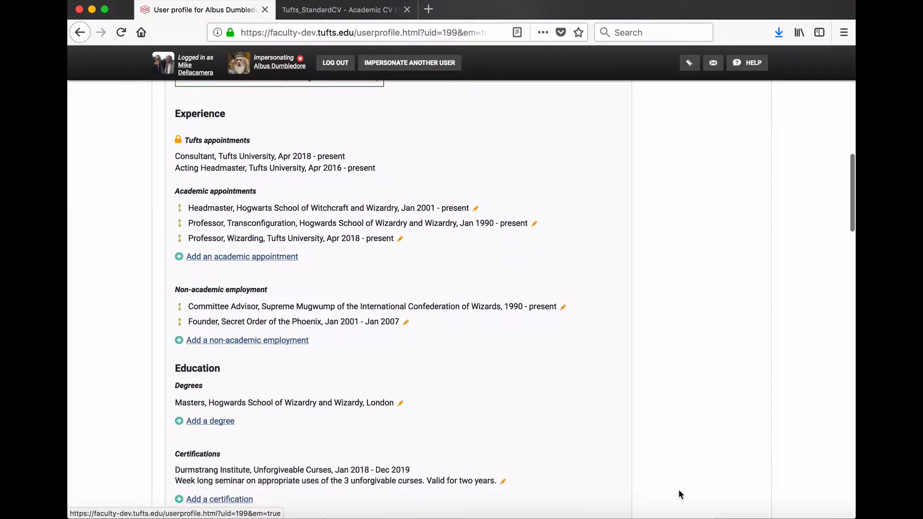
pyautogui.scroll(1, 679, 489)
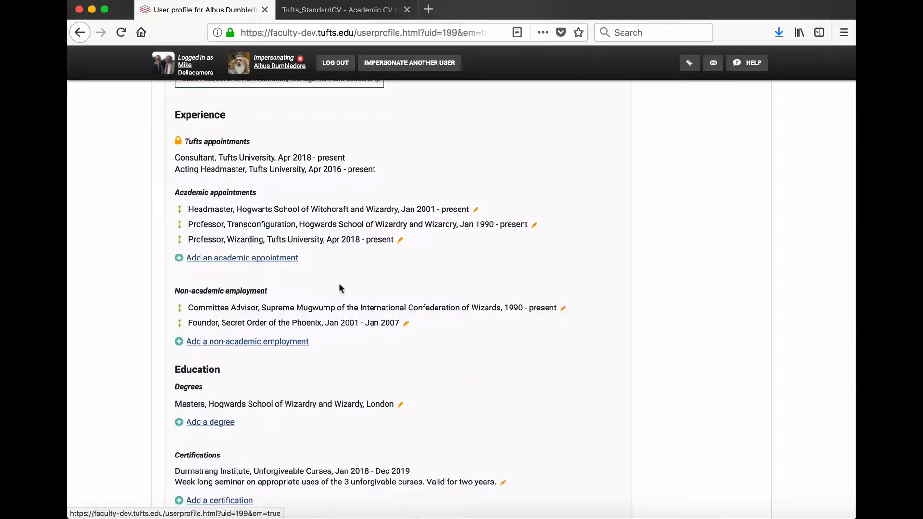
pyautogui.click(277, 259)
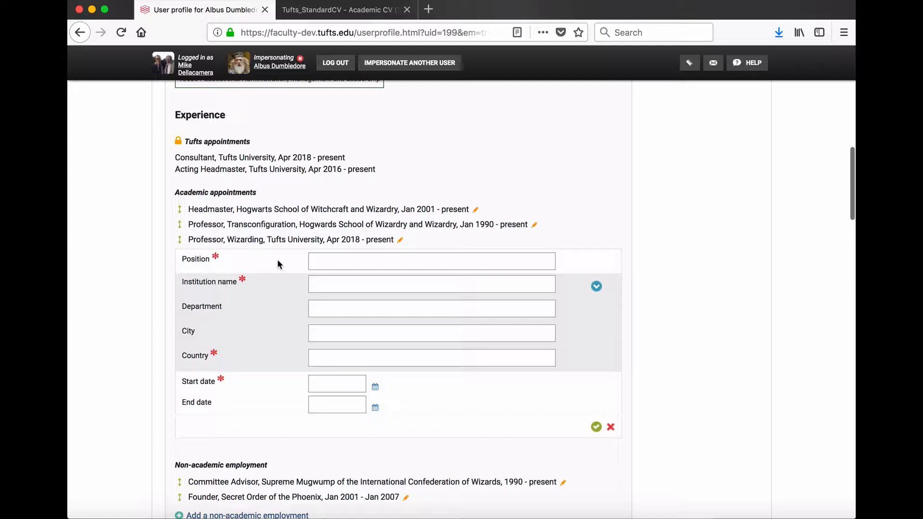
pyautogui.write('Professor')
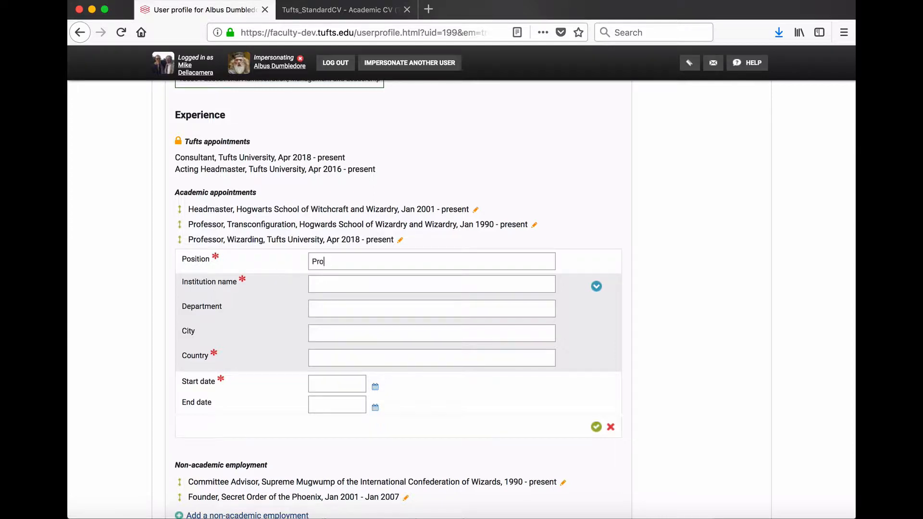
pyautogui.press('Tab')
pyautogui.write('Tffts University')
pyautogui.press('Tab')
pyautogui.write('Potions')
pyautogui.press('Tab')
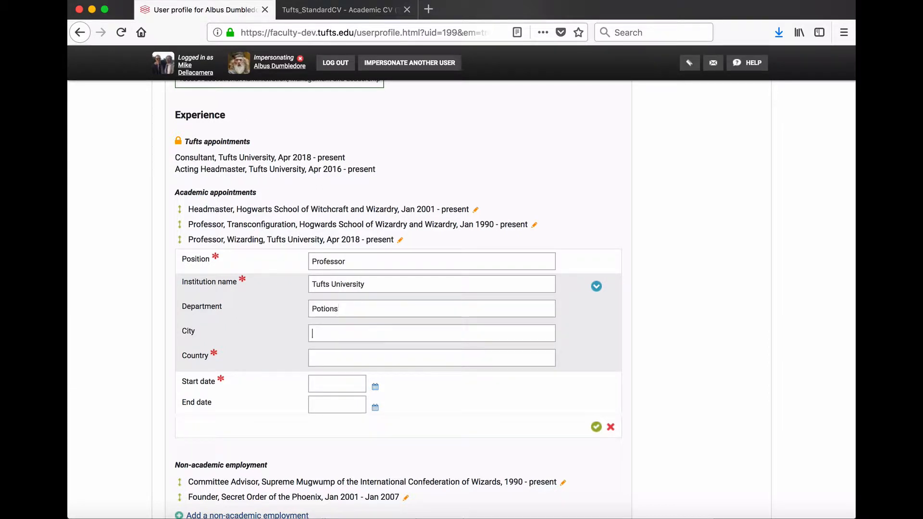
pyautogui.write('Medford')
pyautogui.press('Tab')
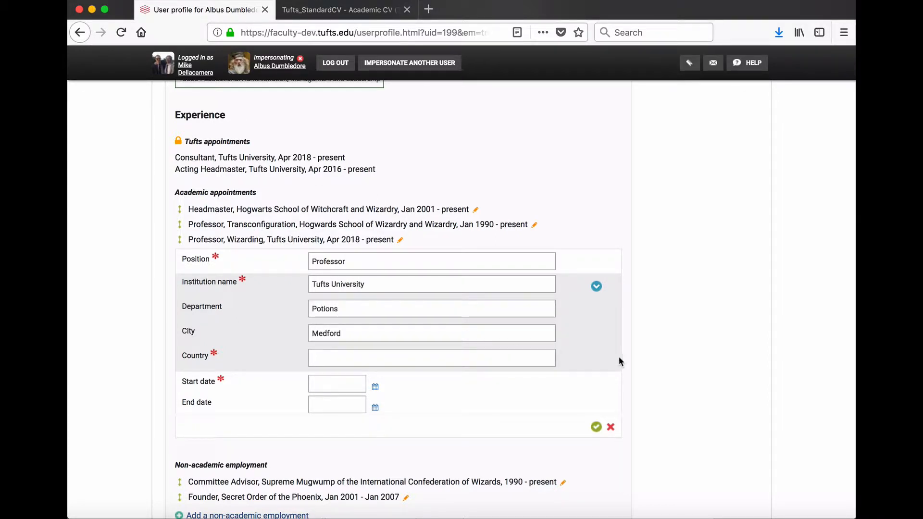
# Show all address fields, set state Massachusetts, country United States (US/USA), start date January 2018, and save the appointment
pyautogui.click(596, 289)
pyautogui.click(348, 383)
pyautogui.write('Massachusetts')
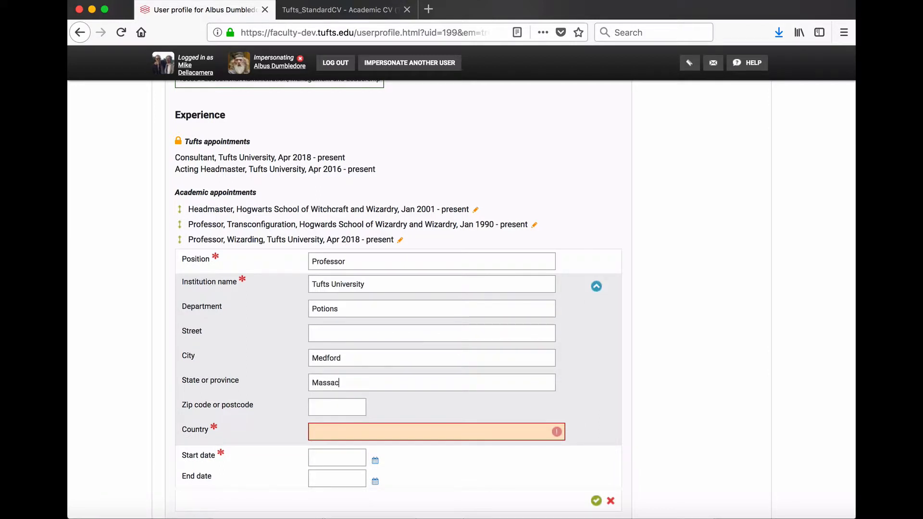
pyautogui.press('Tab')
pyautogui.press('Tab')
pyautogui.write('United States')
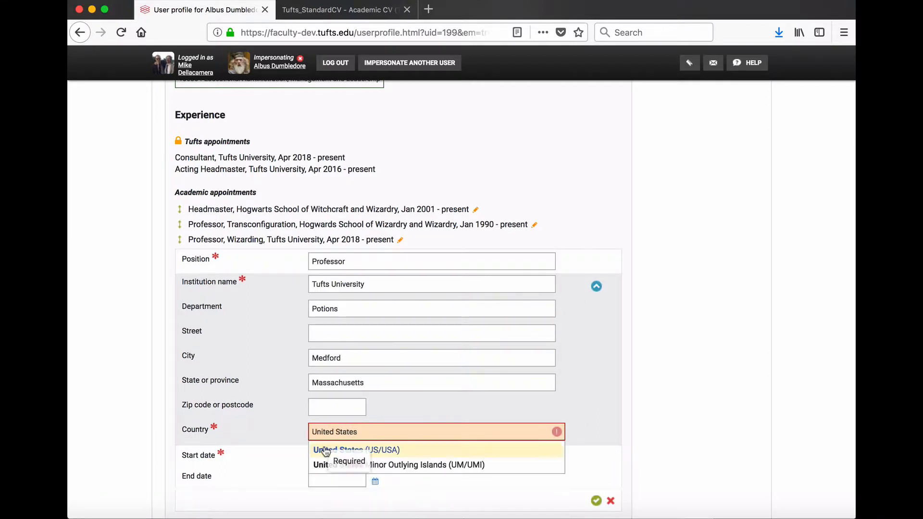
pyautogui.click(333, 452)
pyautogui.click(375, 461)
pyautogui.click(356, 324)
pyautogui.click(356, 292)
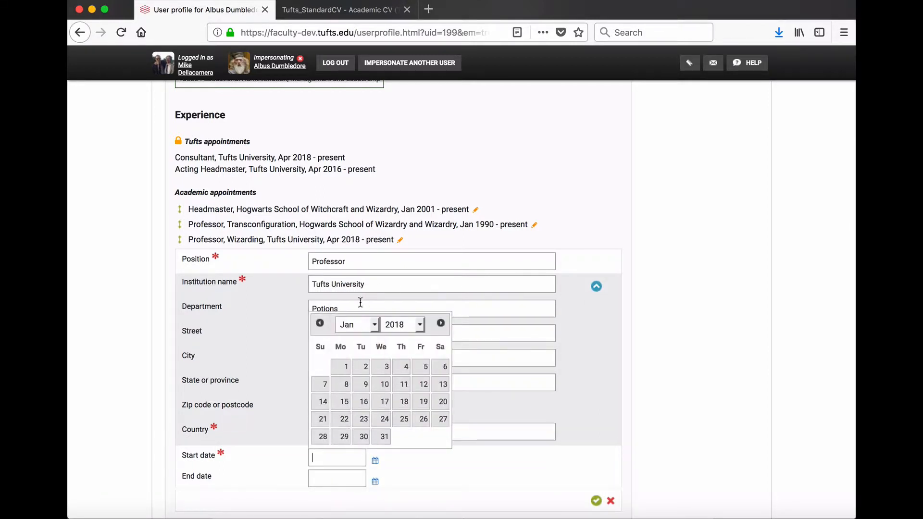
pyautogui.click(379, 366)
pyautogui.click(596, 500)
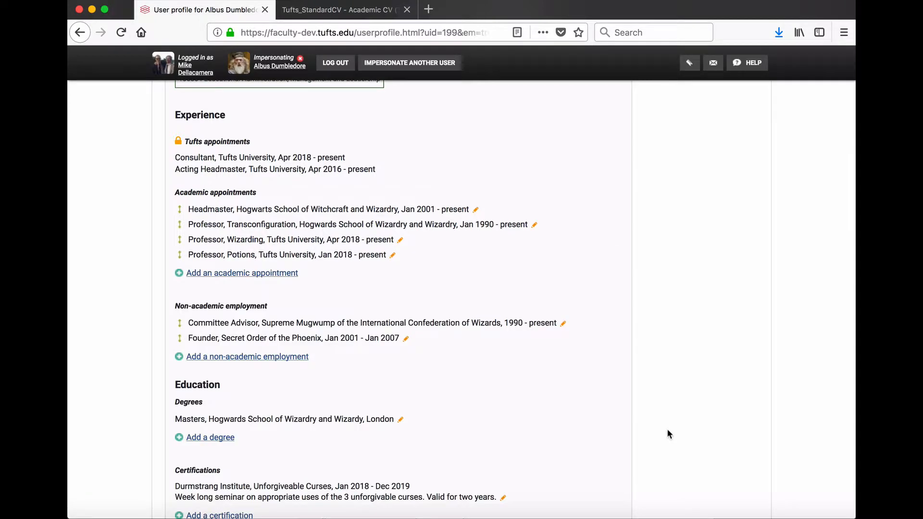
# Add a Portuguese language competency with read, write, speak, understand spoken and peer review ticked, and save it
pyautogui.scroll(-5, 667, 430)
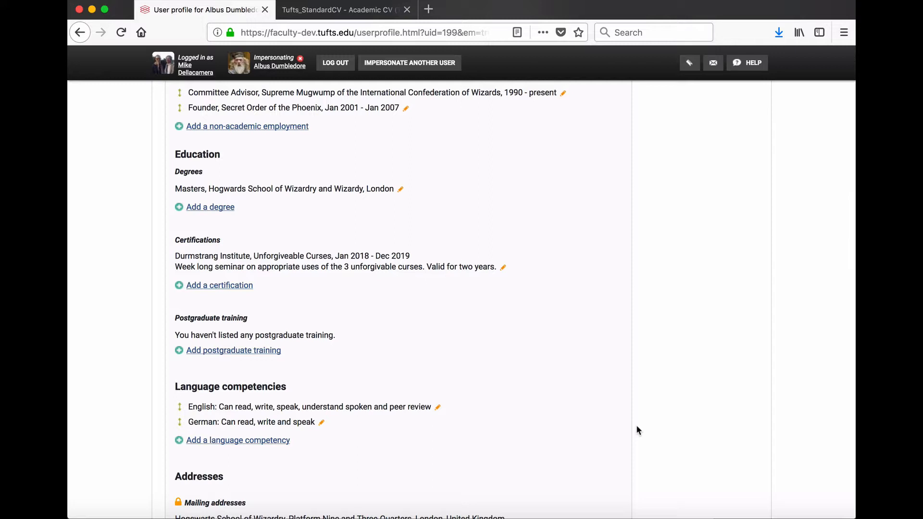
pyautogui.click(268, 440)
pyautogui.write('Port')
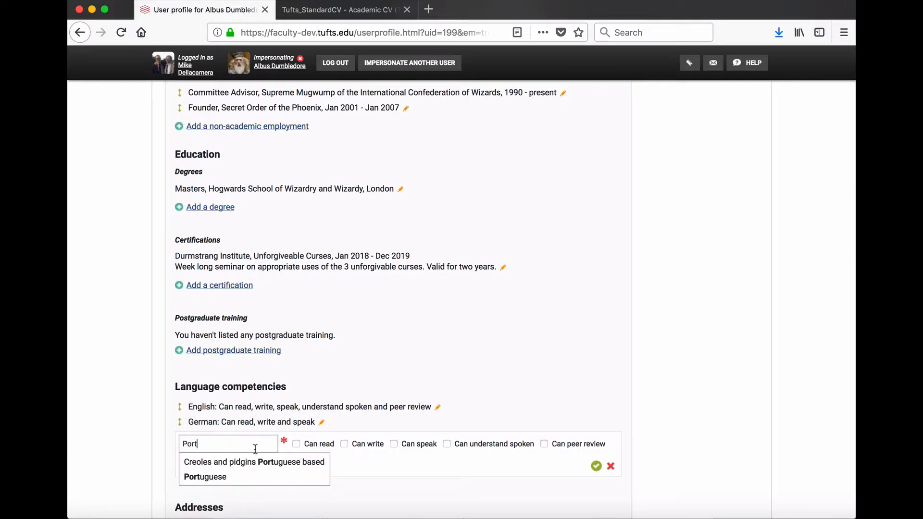
pyautogui.click(236, 478)
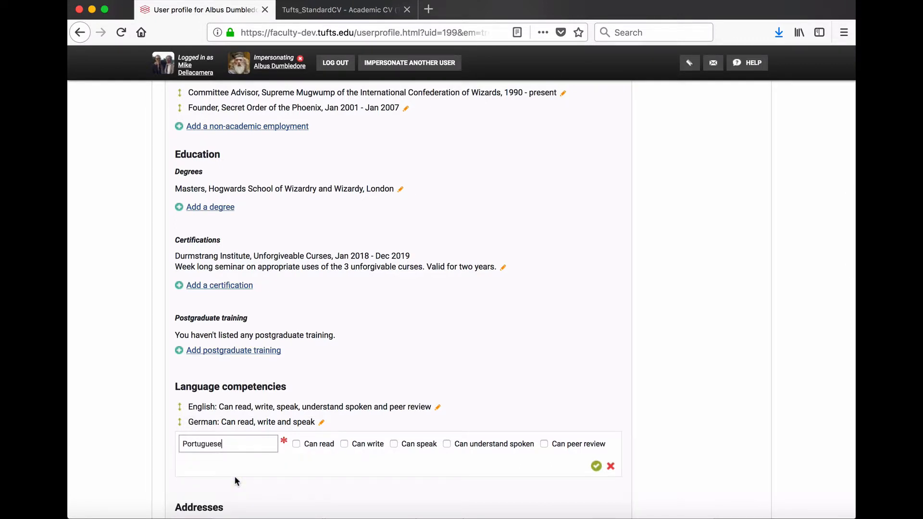
pyautogui.click(299, 442)
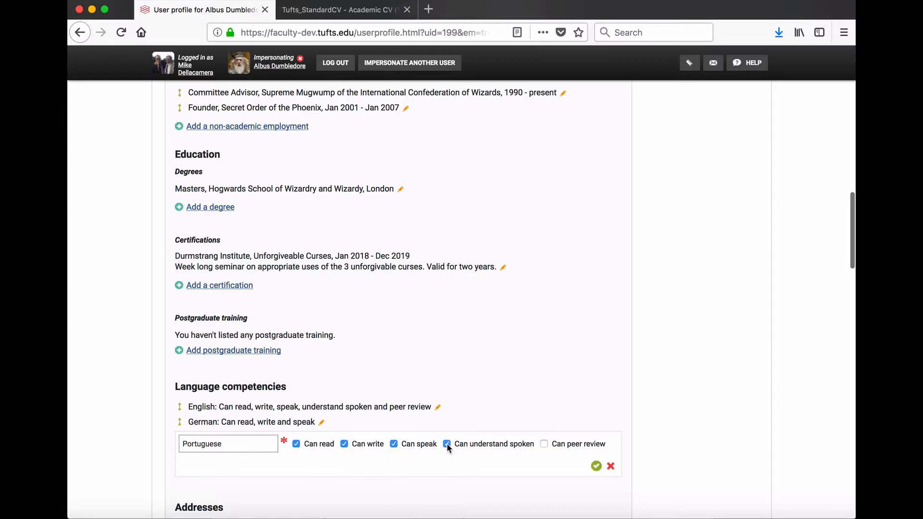
pyautogui.click(544, 444)
pyautogui.click(595, 465)
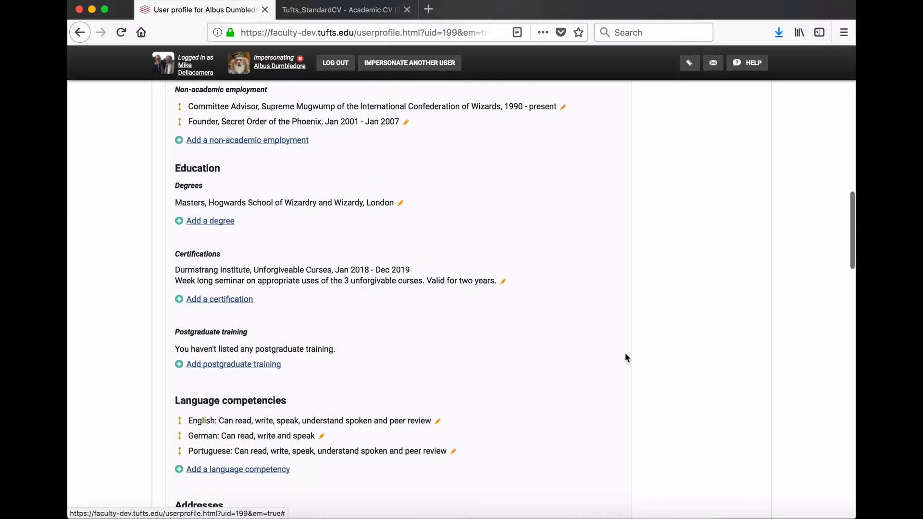
# Start a new web address and set its type to Google Scholar
pyautogui.scroll(-3, 625, 353)
pyautogui.scroll(-4, 624, 353)
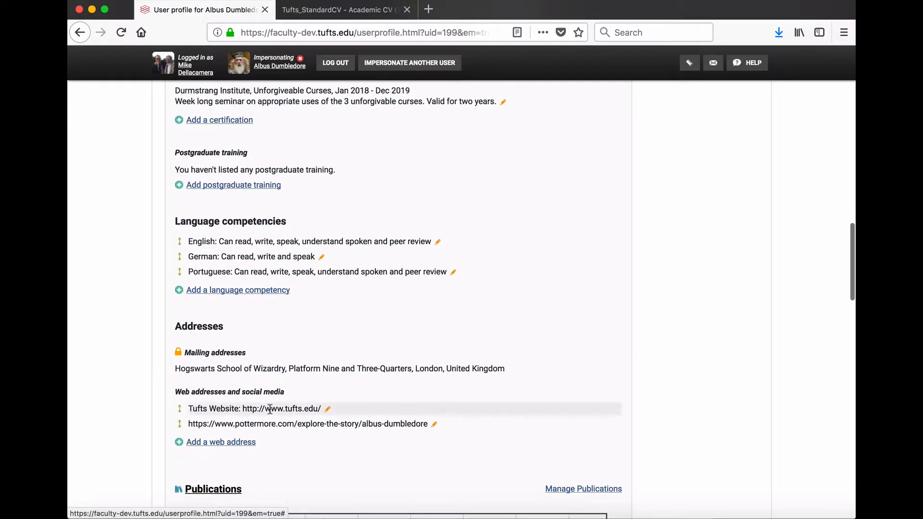
pyautogui.click(232, 442)
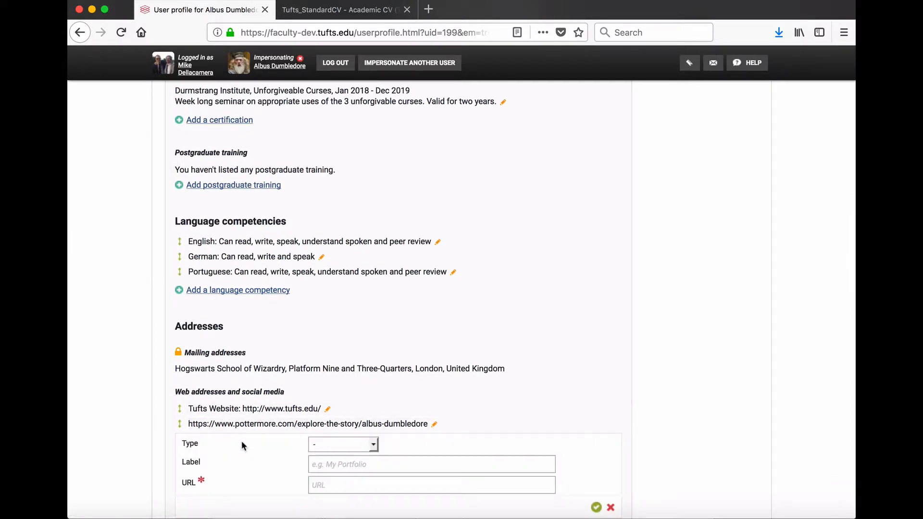
pyautogui.click(373, 444)
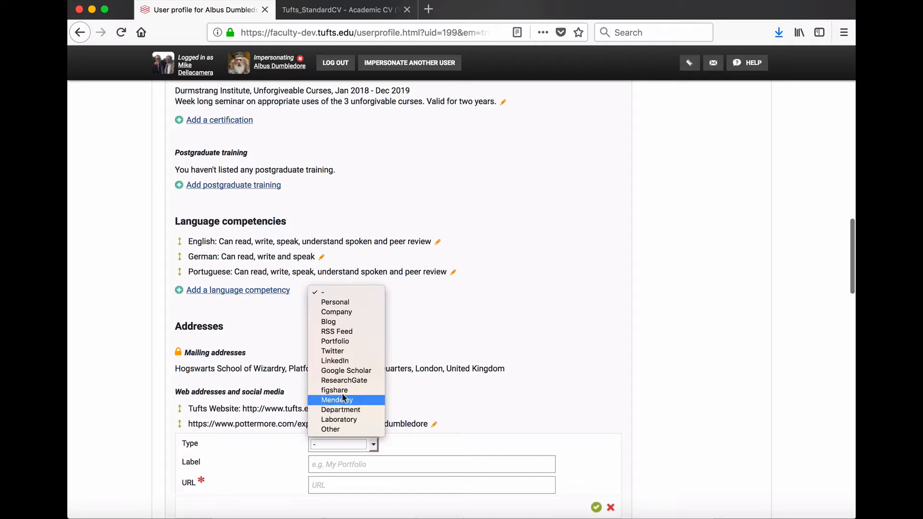
pyautogui.click(330, 371)
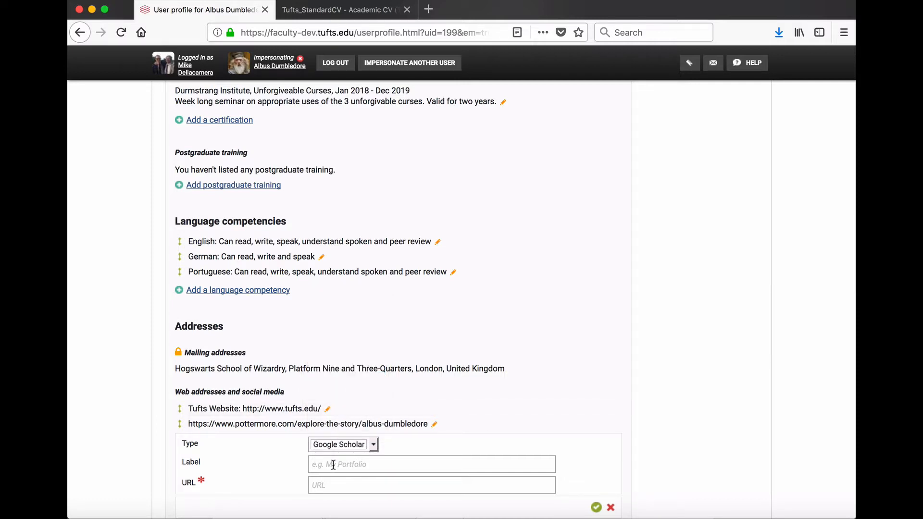
# Label the web address Google Scholar, set its URL to scholar.google.com, and save it
pyautogui.press('Tab')
pyautogui.write('Google Scholar')
pyautogui.click(318, 485)
pyautogui.write('scholar.google.com')
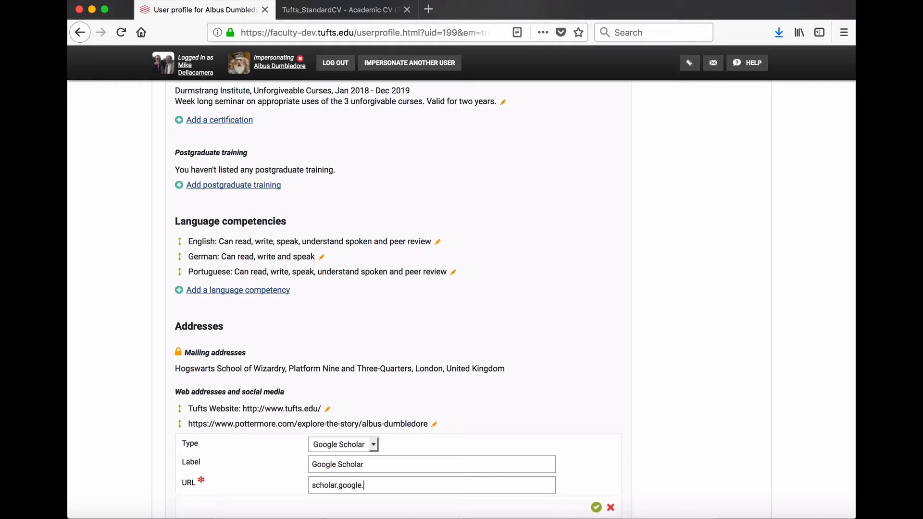
pyautogui.click(595, 507)
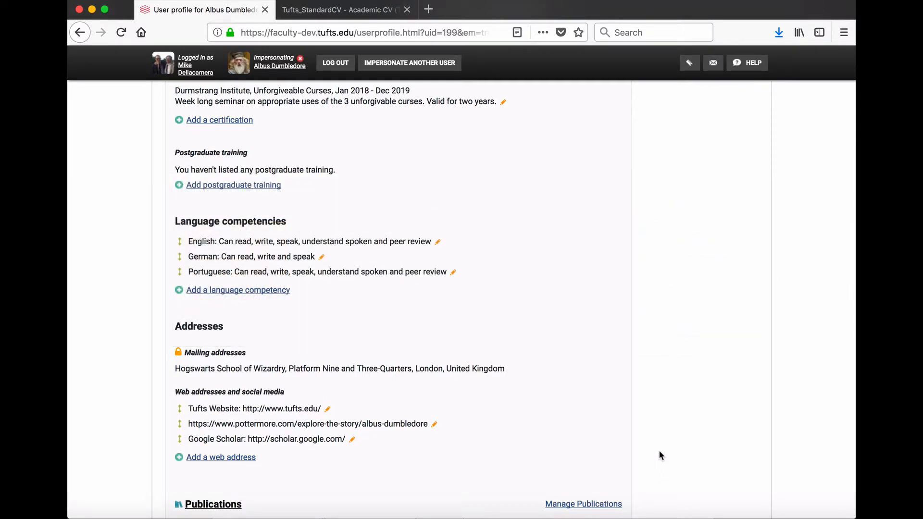
# Scroll through the rest of the profile to review publications, professional and teaching activities and grants
pyautogui.scroll(-5, 660, 452)
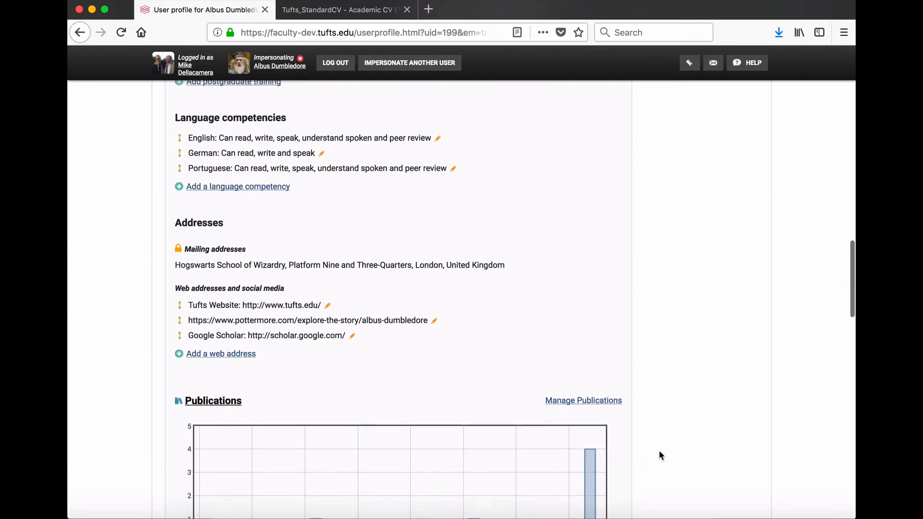
pyautogui.scroll(-2, 659, 452)
pyautogui.scroll(-8, 659, 452)
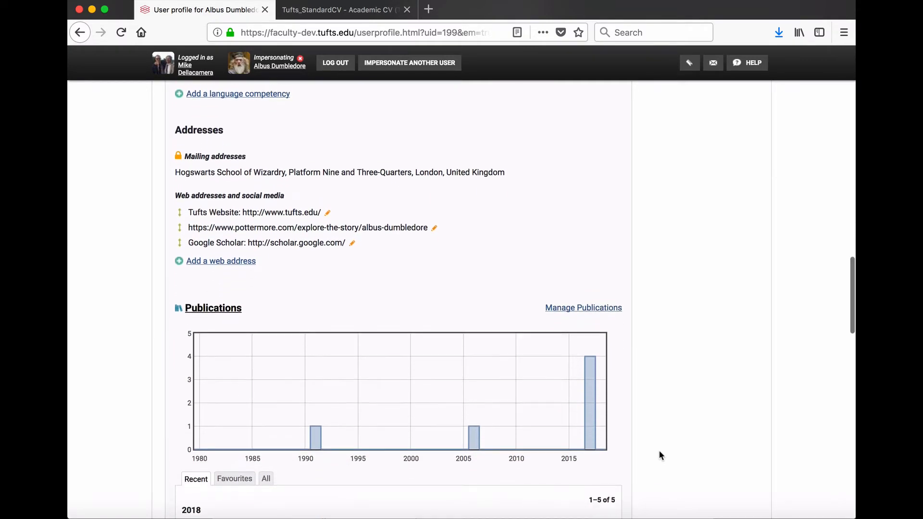
pyautogui.scroll(-9, 658, 452)
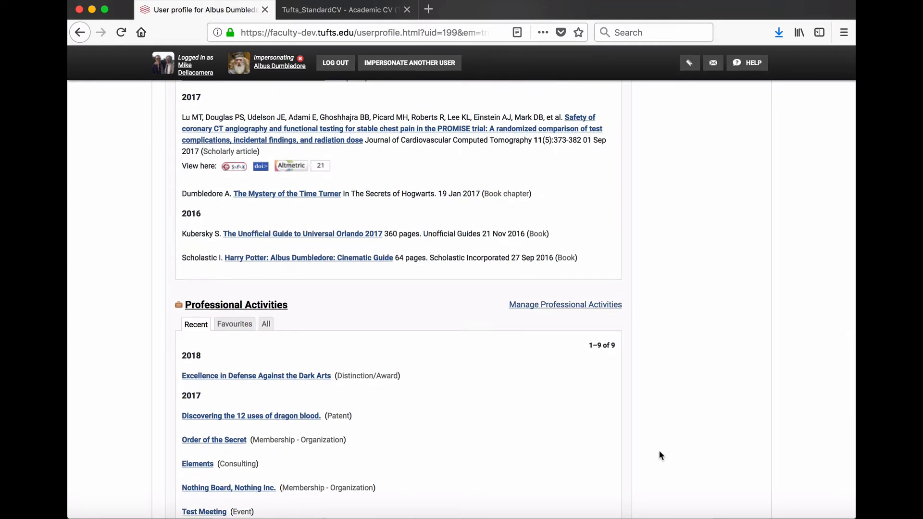
pyautogui.scroll(-8, 659, 451)
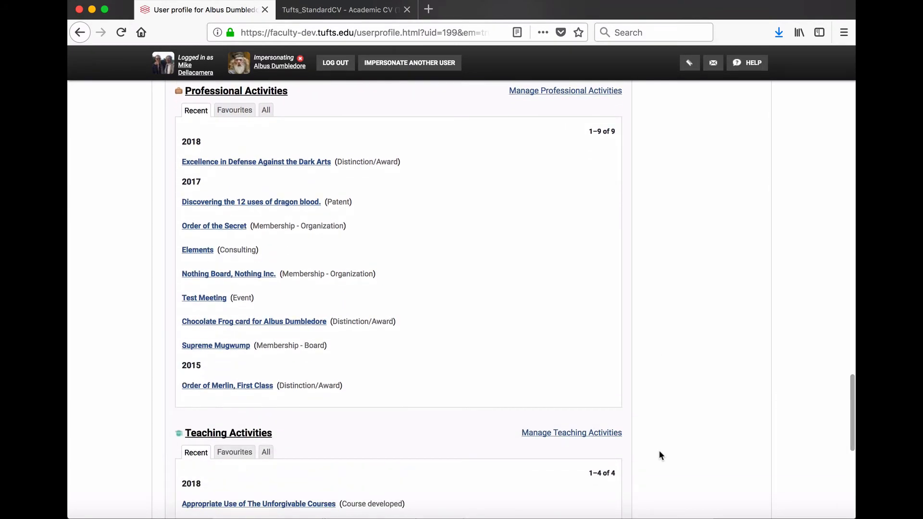
pyautogui.scroll(-9, 659, 451)
pyautogui.scroll(-3, 659, 452)
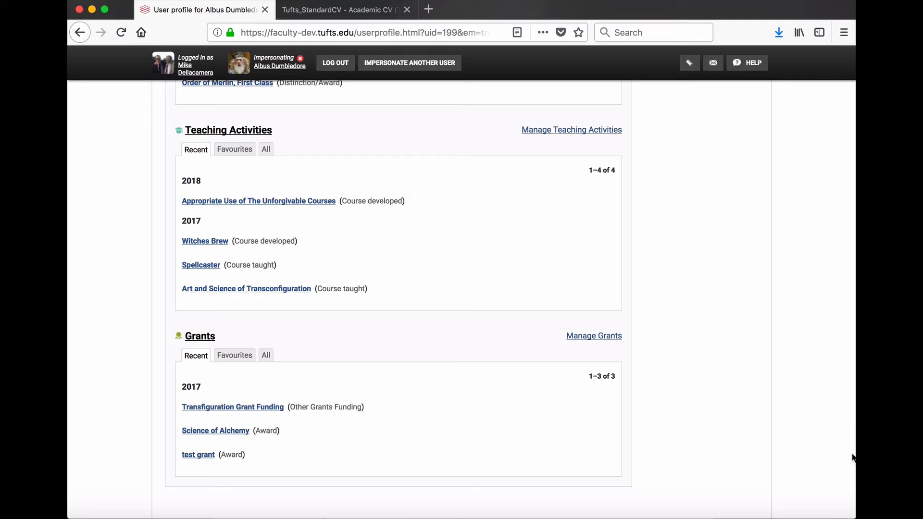
pyautogui.moveTo(852, 455); pyautogui.dragTo(826, 89)
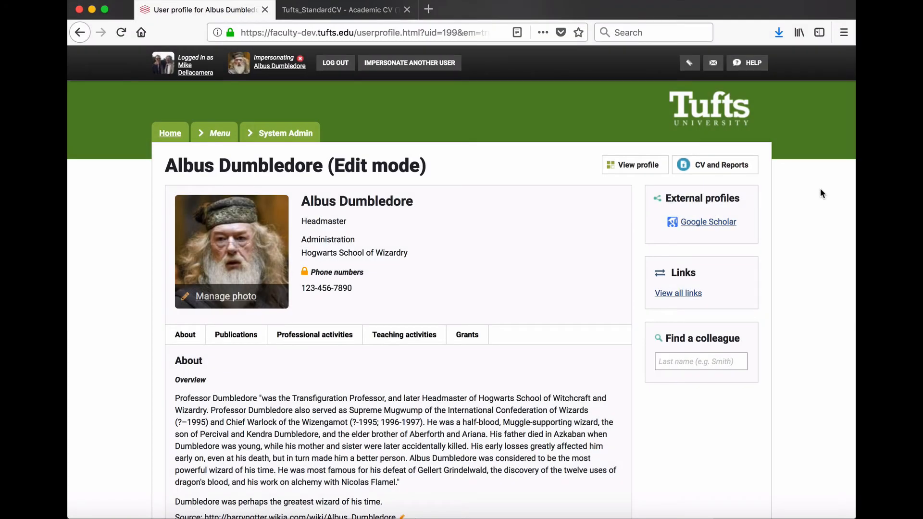
# Export the profile as an Academic CV (Tufts) PDF and open the downloaded CV in its tab
pyautogui.click(749, 173)
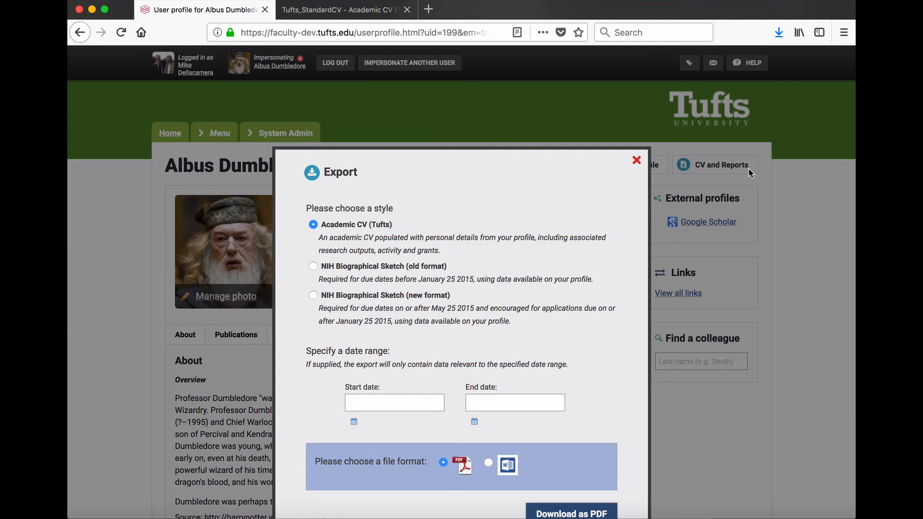
pyautogui.click(548, 513)
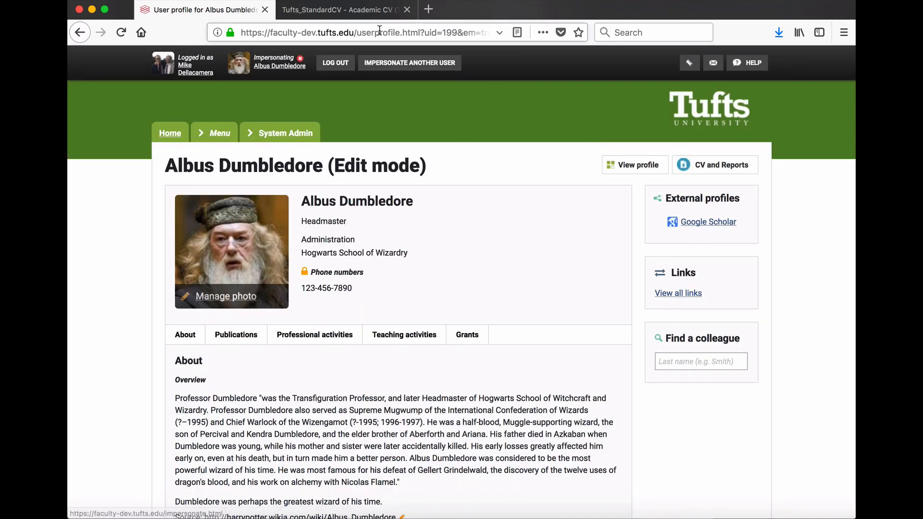
pyautogui.click(358, 14)
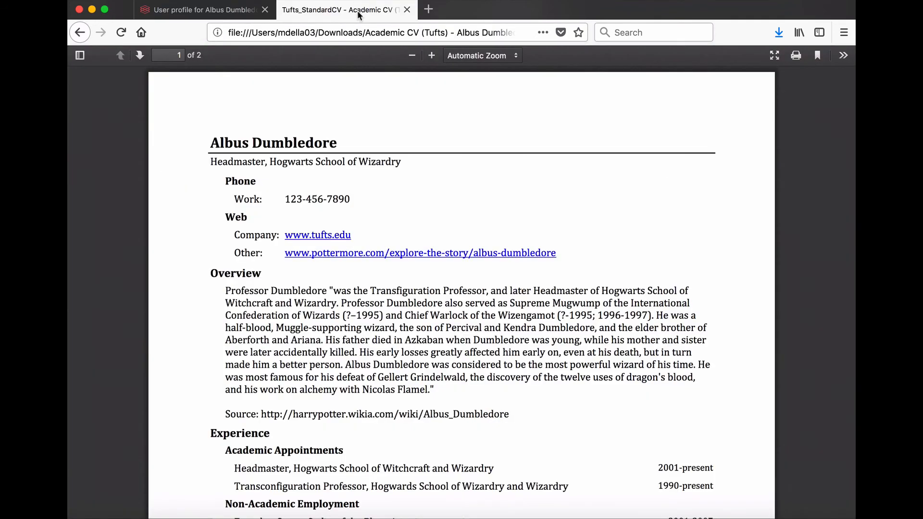